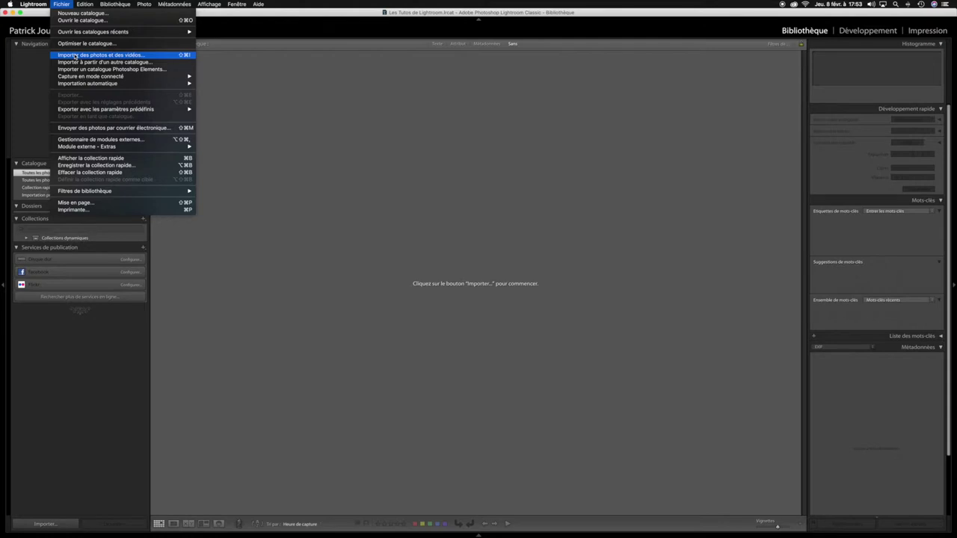
# Open Importer des photos et des vidéos from the Fichier menu
pyautogui.click(75, 55)
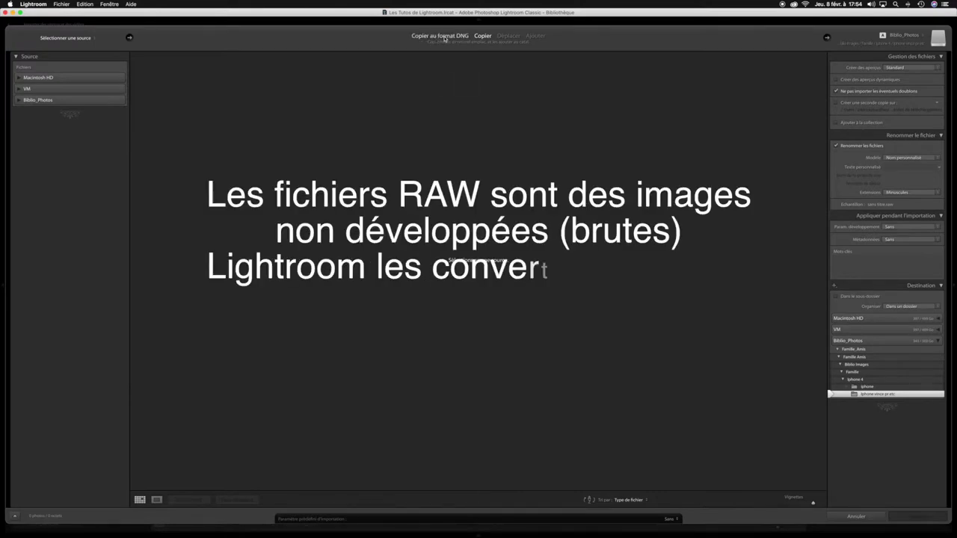
# Switch the import mode to Copier au format DNG
pyautogui.click(445, 37)
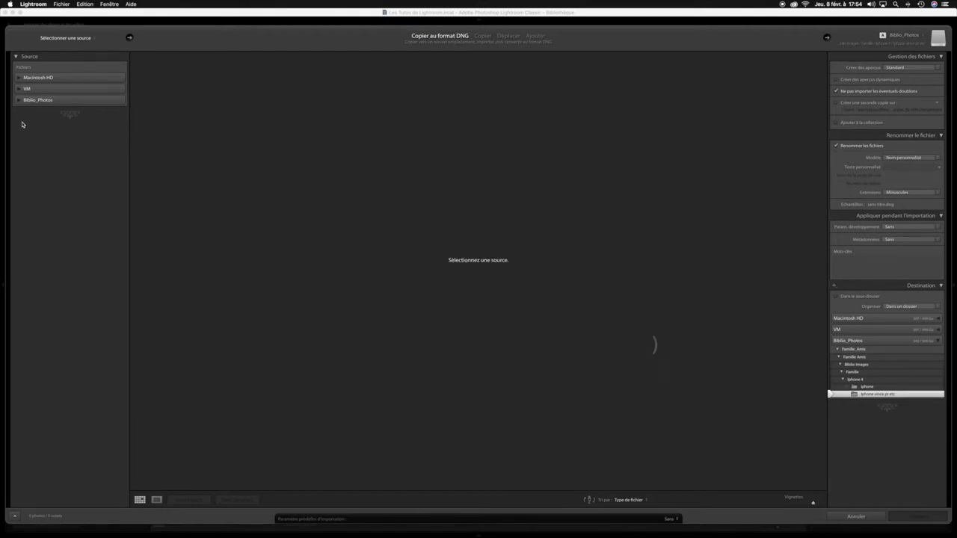
# Choose Macintosh HD > Biblio_Photos > Les tutos Lightroom > Importation carte as the import source
pyautogui.click(19, 79)
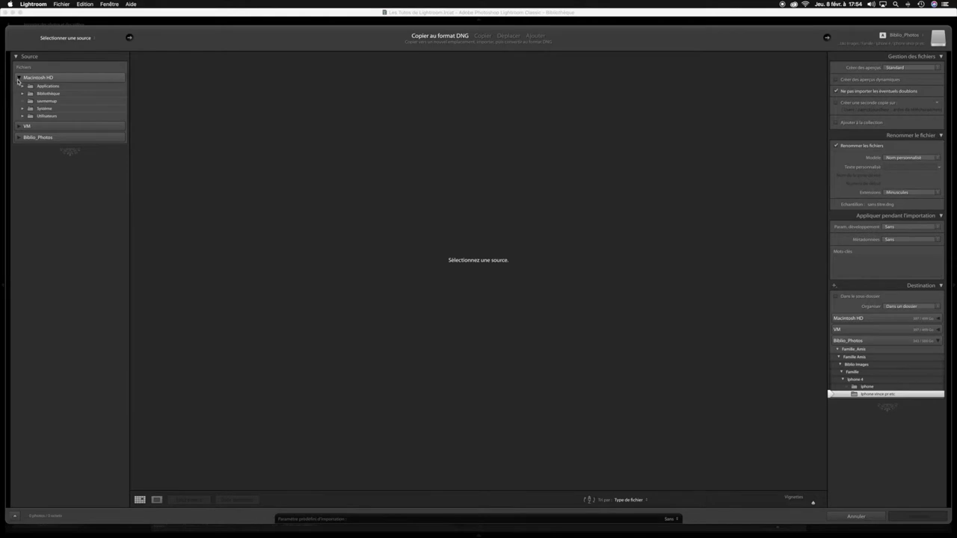
pyautogui.click(19, 139)
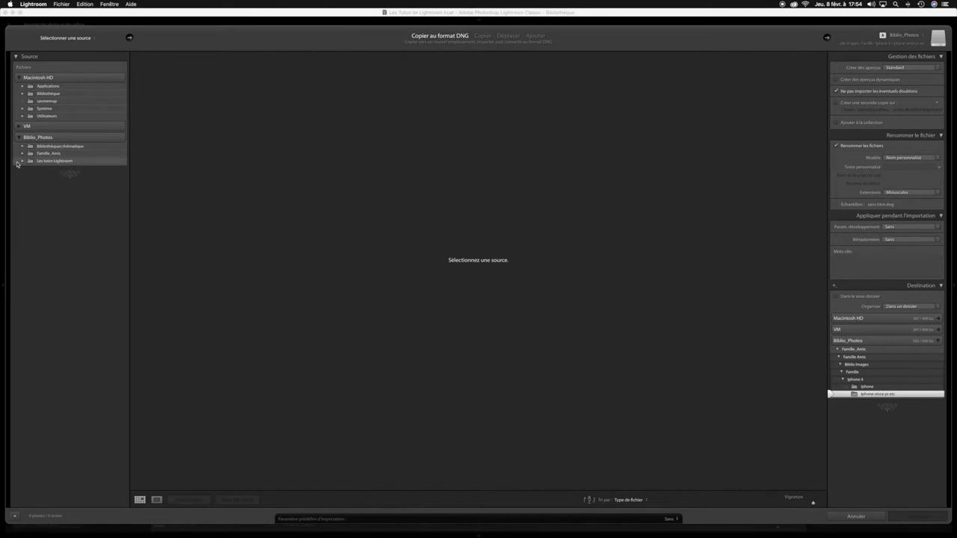
pyautogui.click(22, 163)
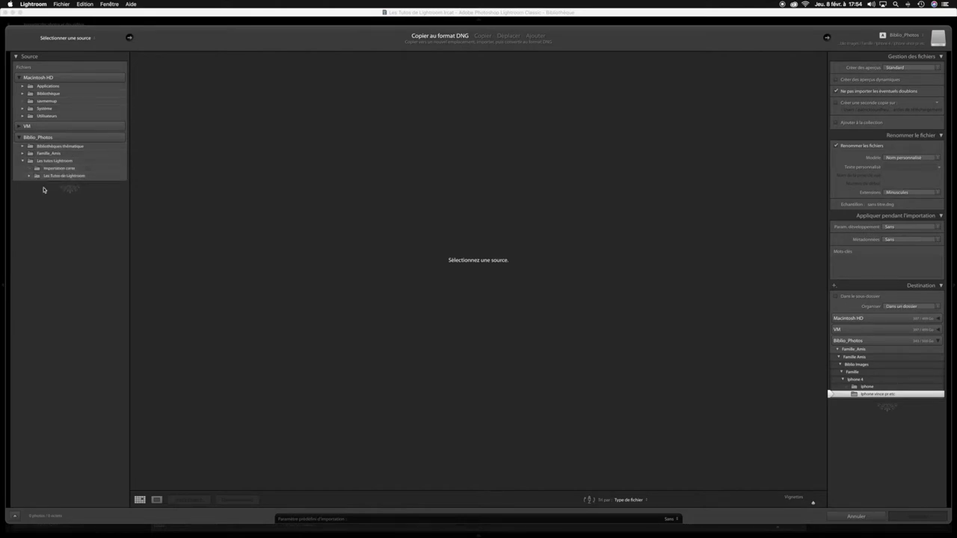
pyautogui.click(59, 170)
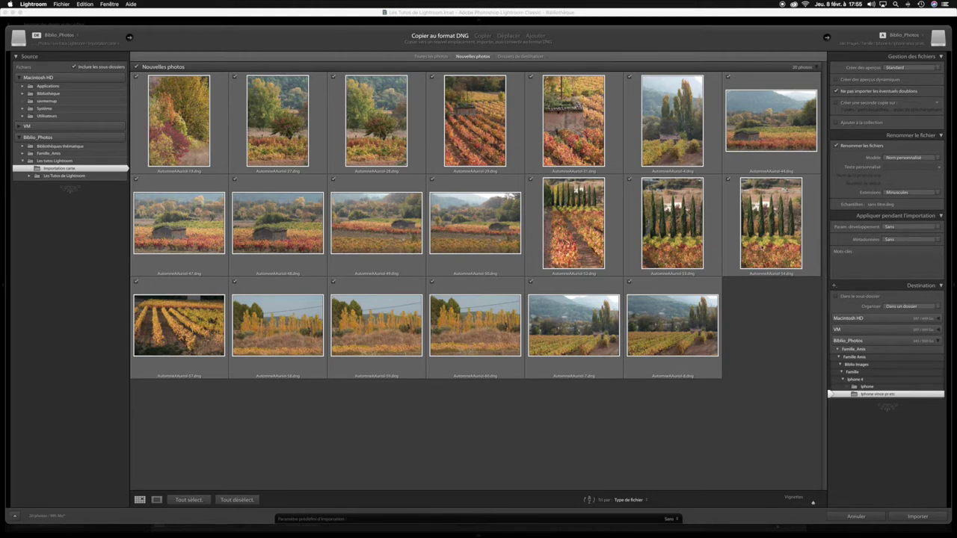
pyautogui.click(215, 500)
pyautogui.click(231, 500)
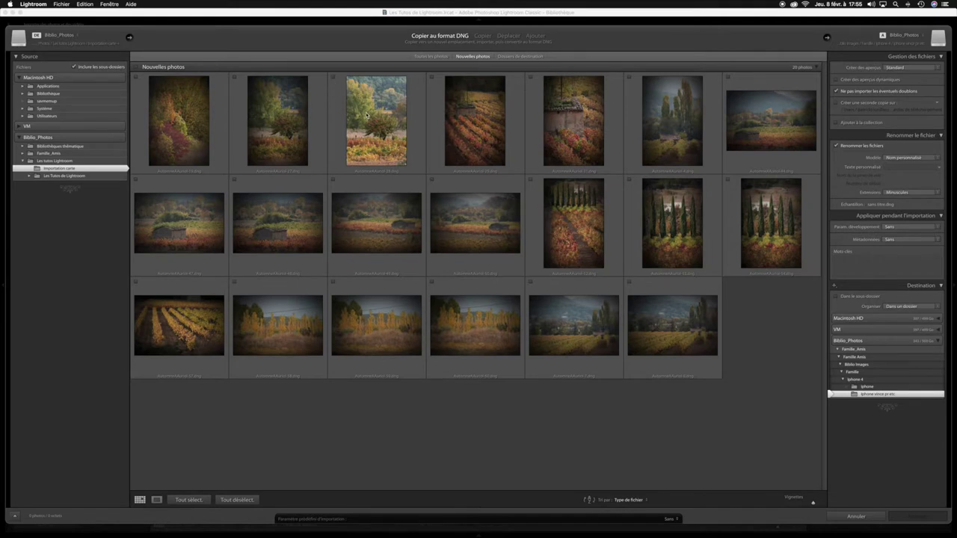
pyautogui.click(366, 115)
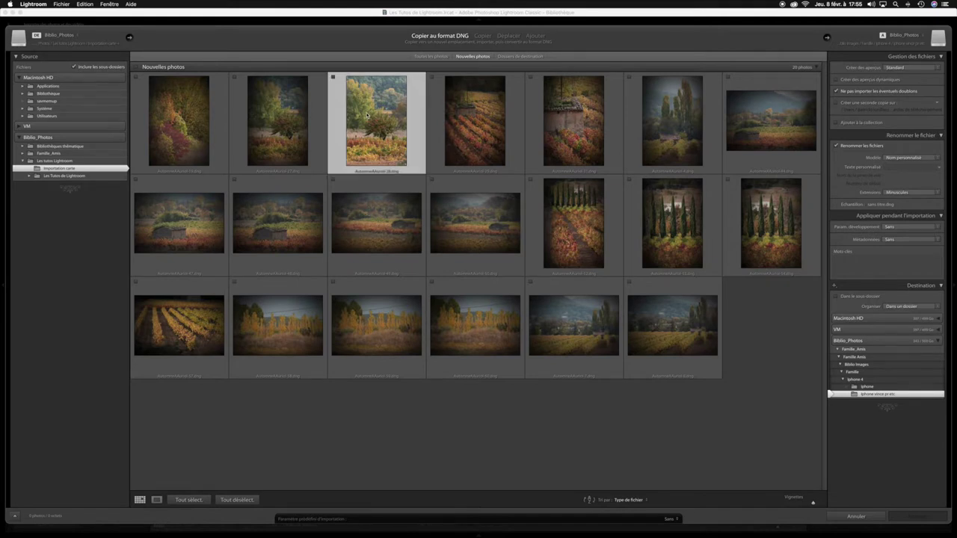
pyautogui.keyDown('shift'); pyautogui.click(472, 119); pyautogui.keyUp('shift')
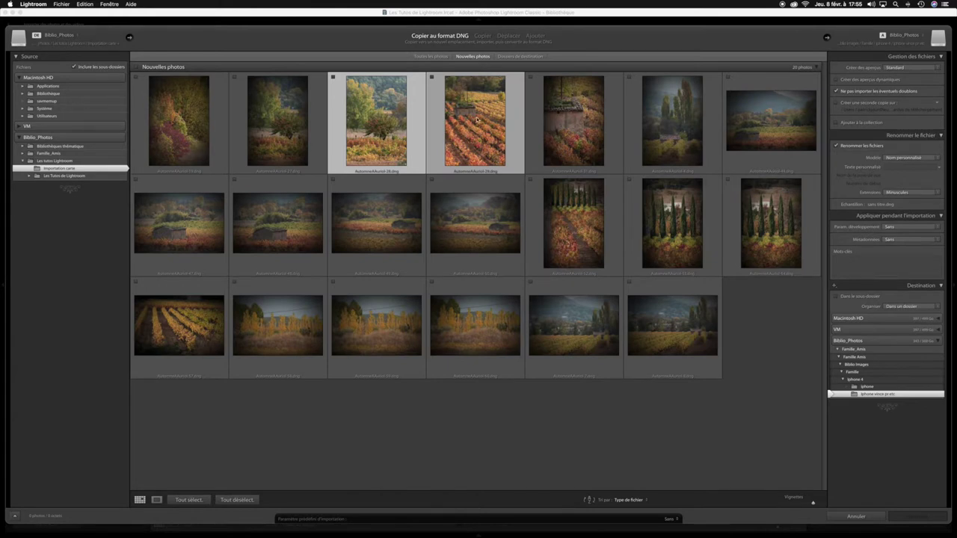
pyautogui.moveTo(476, 121)
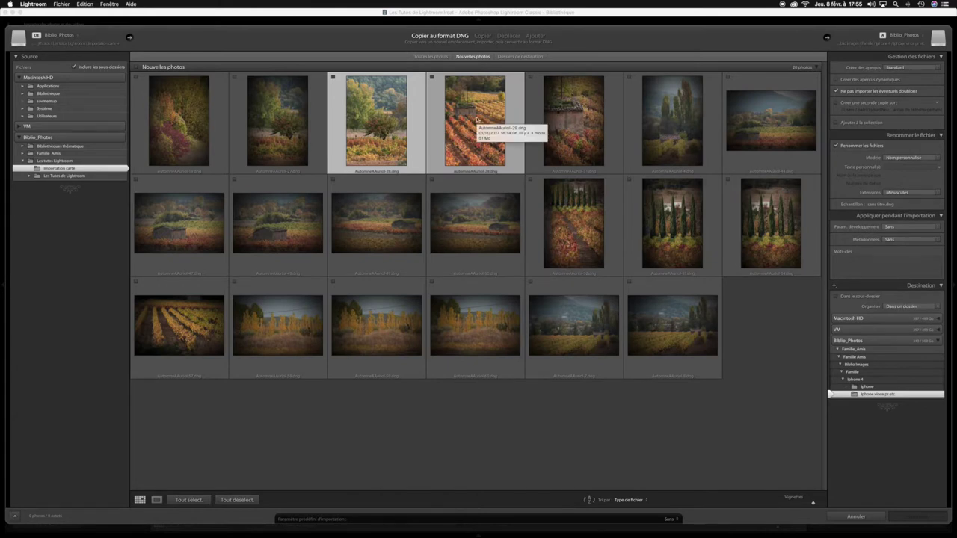
pyautogui.keyDown('super'); pyautogui.click(677, 127); pyautogui.keyUp('super')
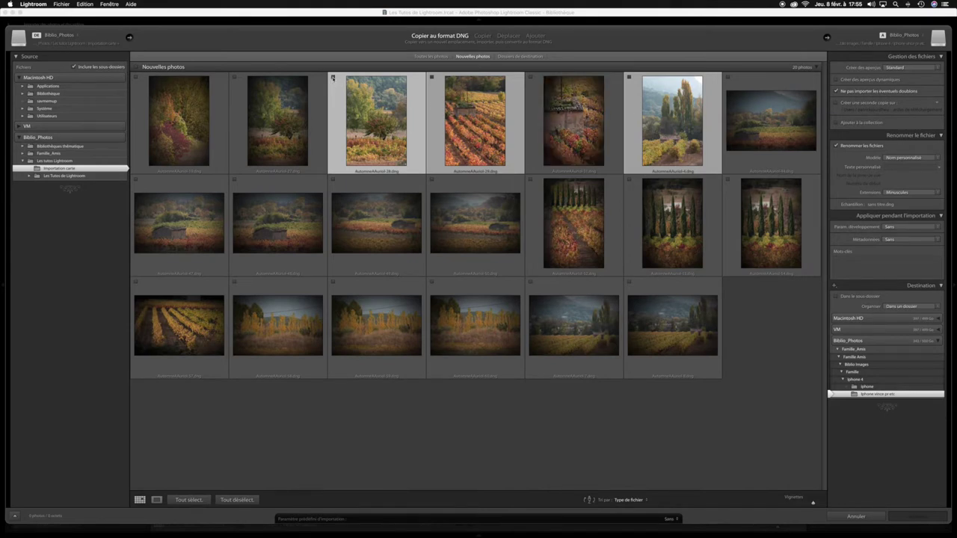
pyautogui.click(333, 78)
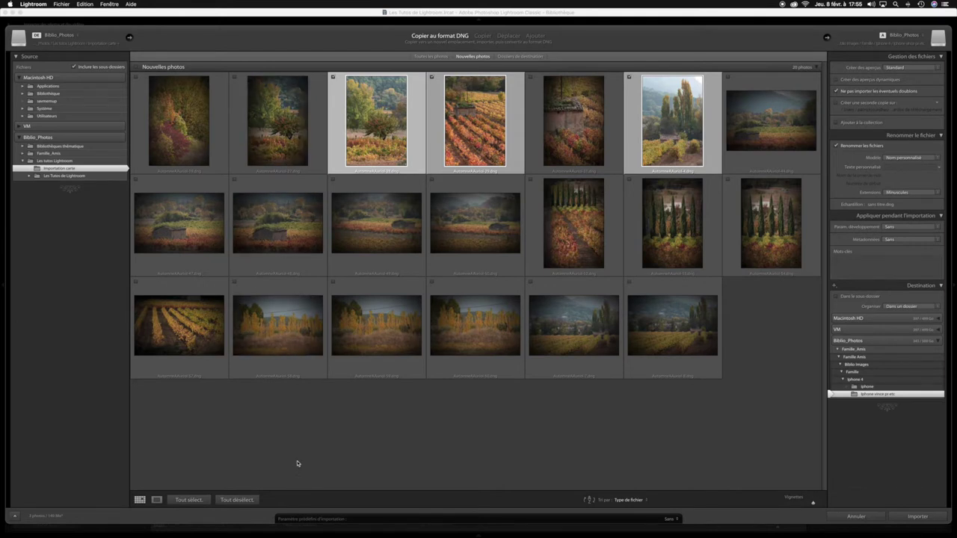
pyautogui.click(194, 502)
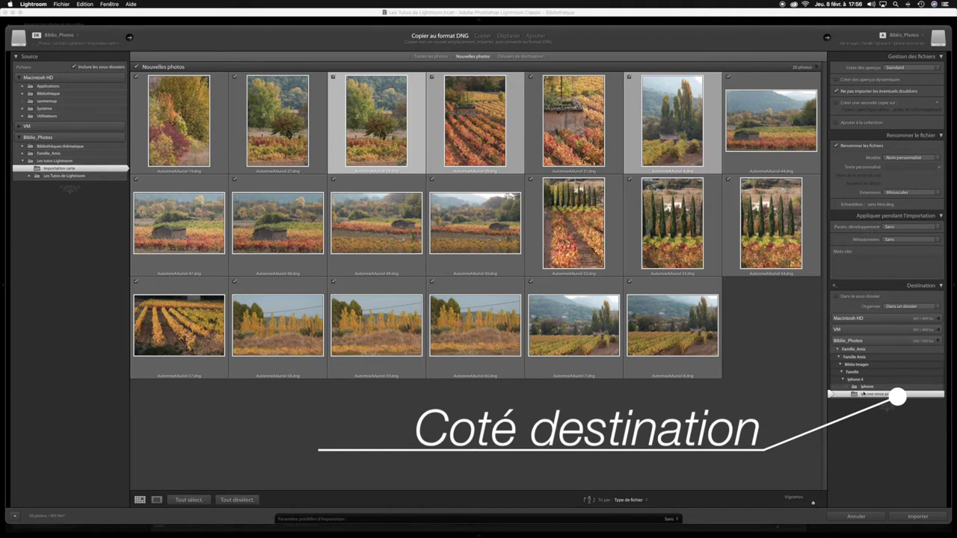
# In Destination, browse to Biblio_Photos > Les tutos Lightroom > Les Tutos de Lightroom for a new folder
pyautogui.click(839, 350)
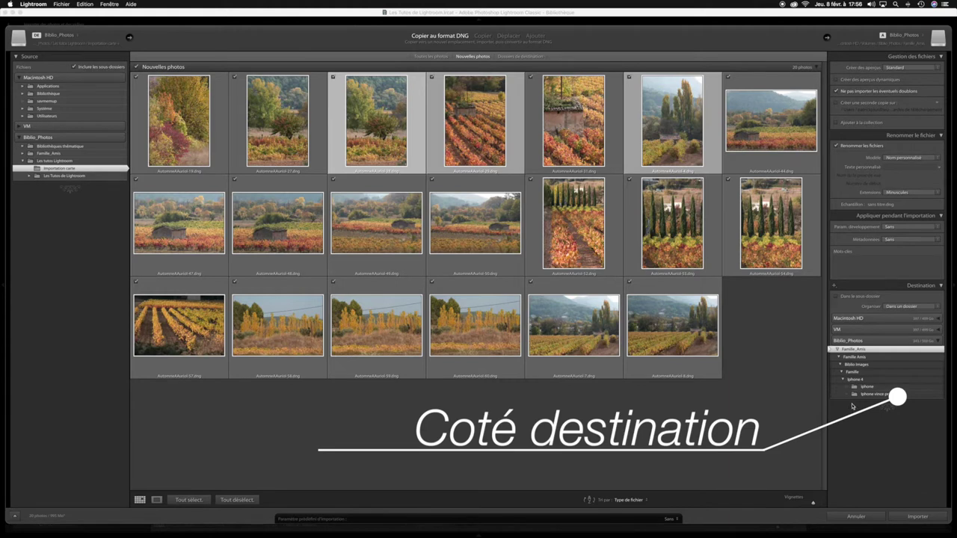
pyautogui.click(920, 342)
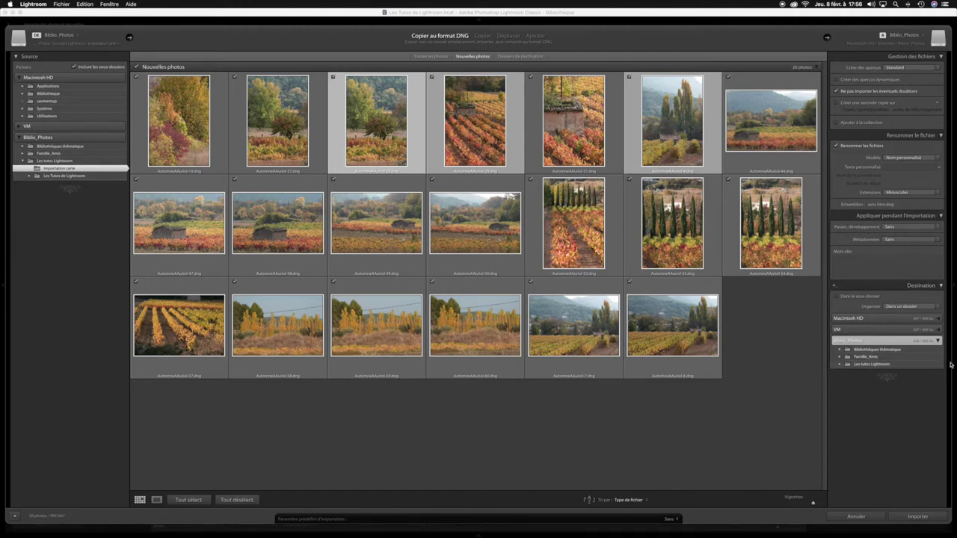
pyautogui.click(840, 365)
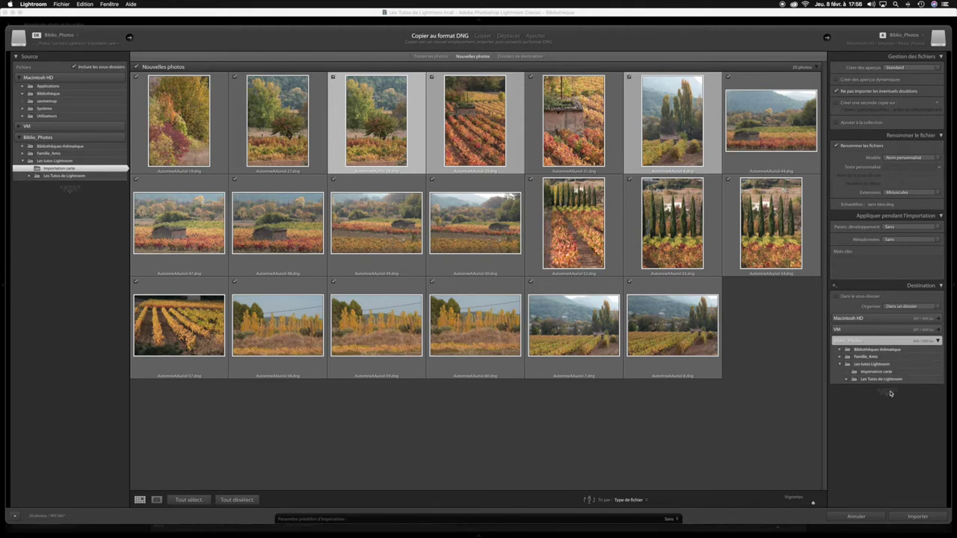
pyautogui.click(847, 379)
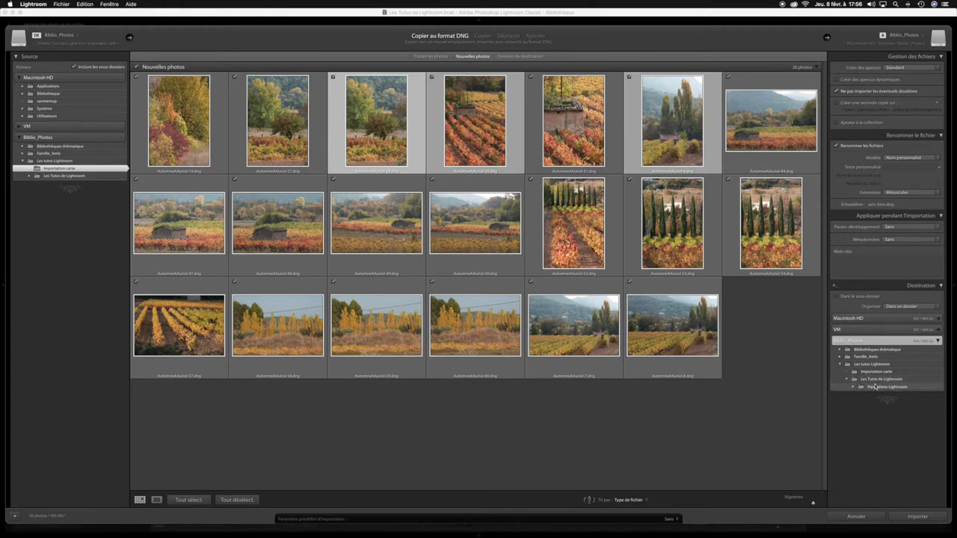
pyautogui.rightClick(877, 383)
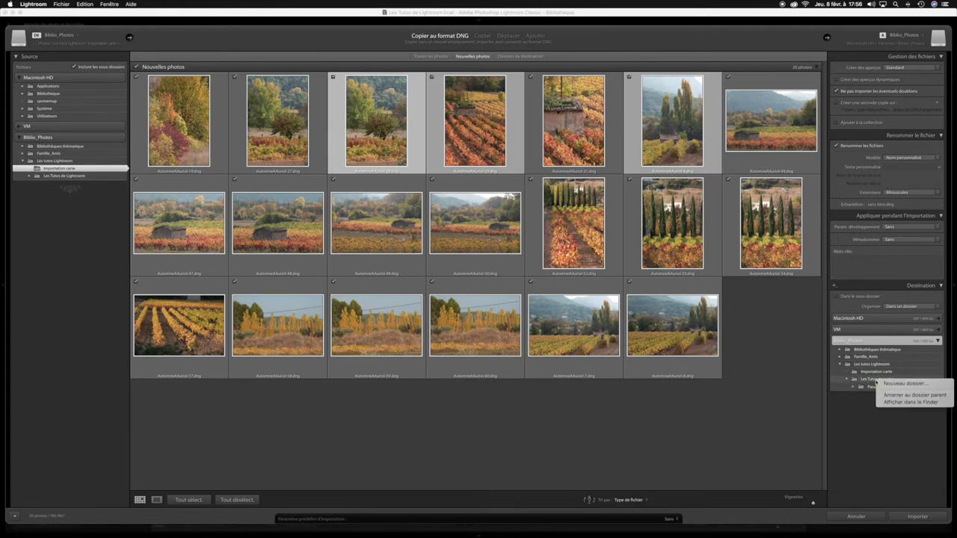
pyautogui.click(891, 385)
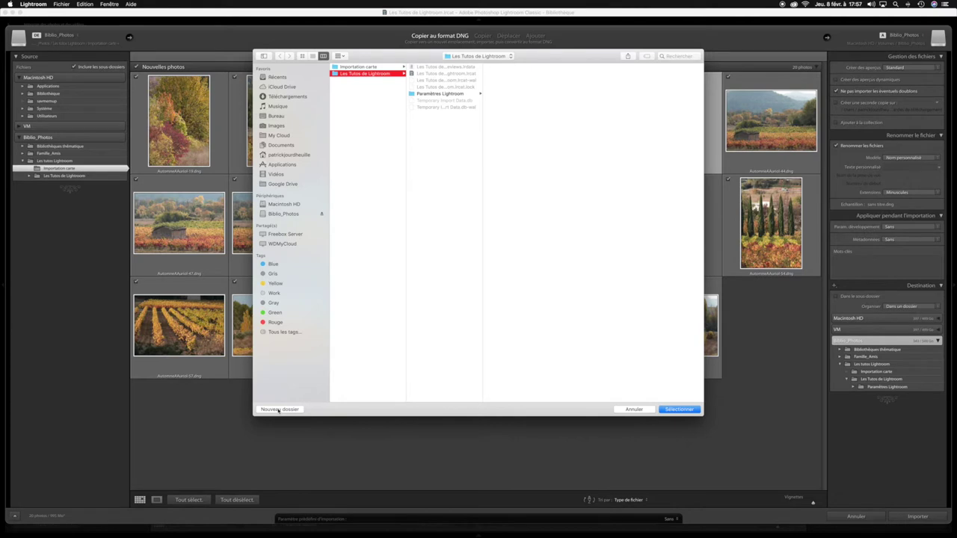
# Create a folder named Bibliothèque and select it as the import destination
pyautogui.click(278, 409)
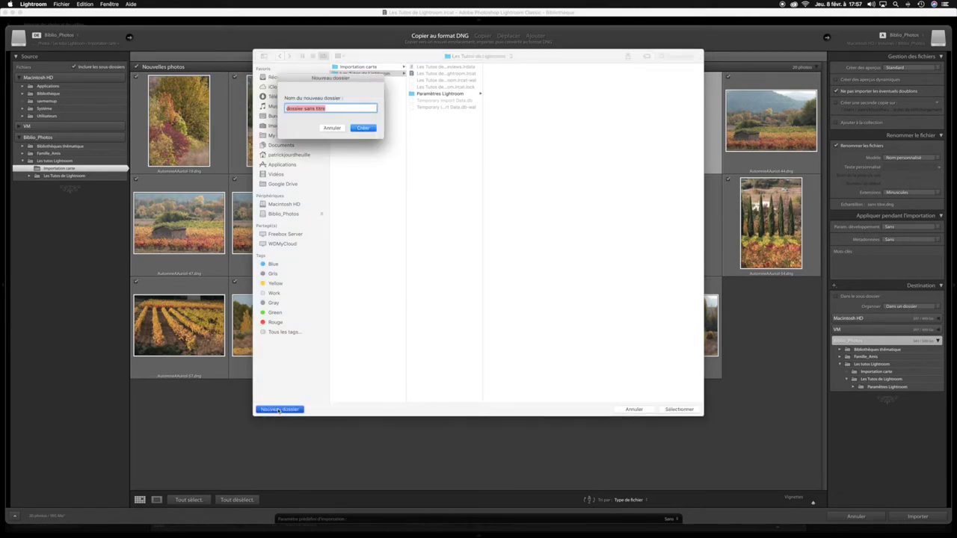
pyautogui.write('B')
pyautogui.press('Return')
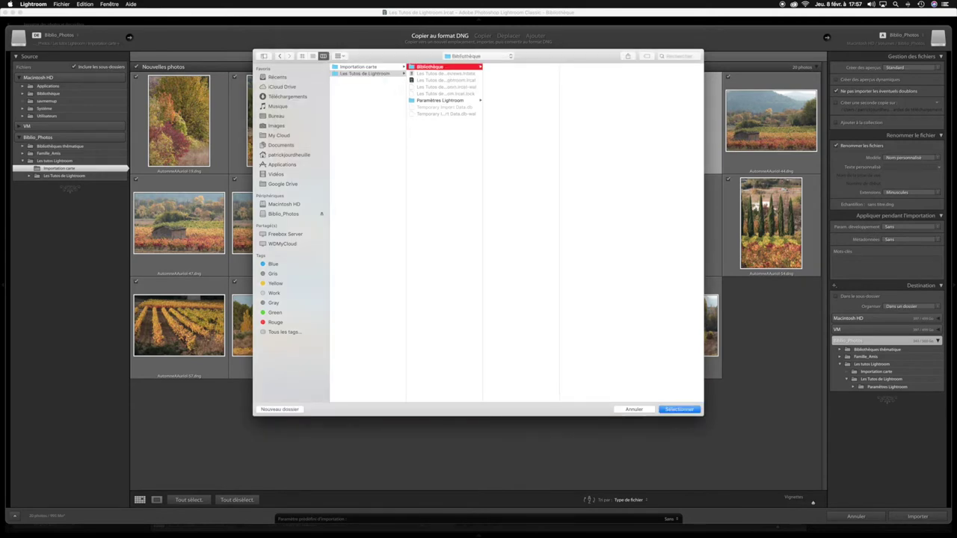
pyautogui.press('Return')
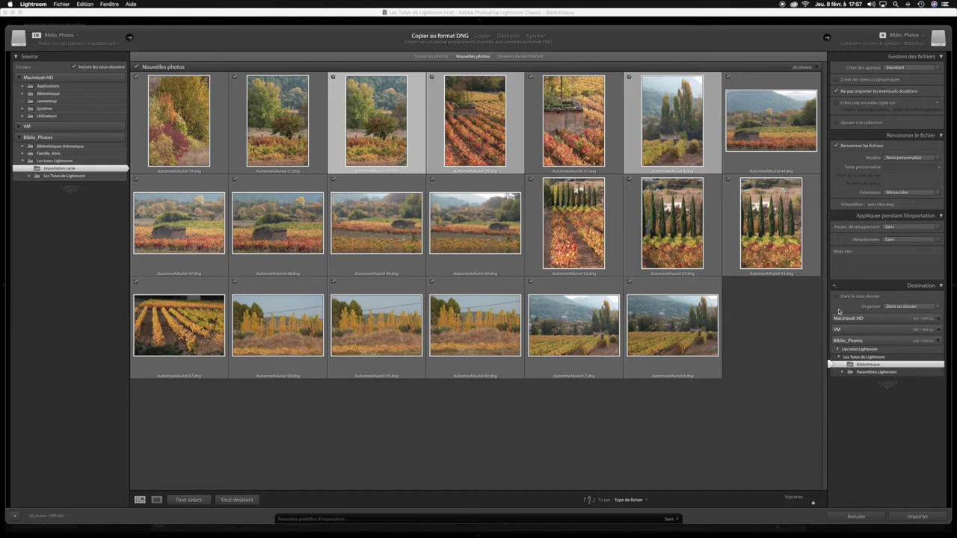
pyautogui.click(895, 228)
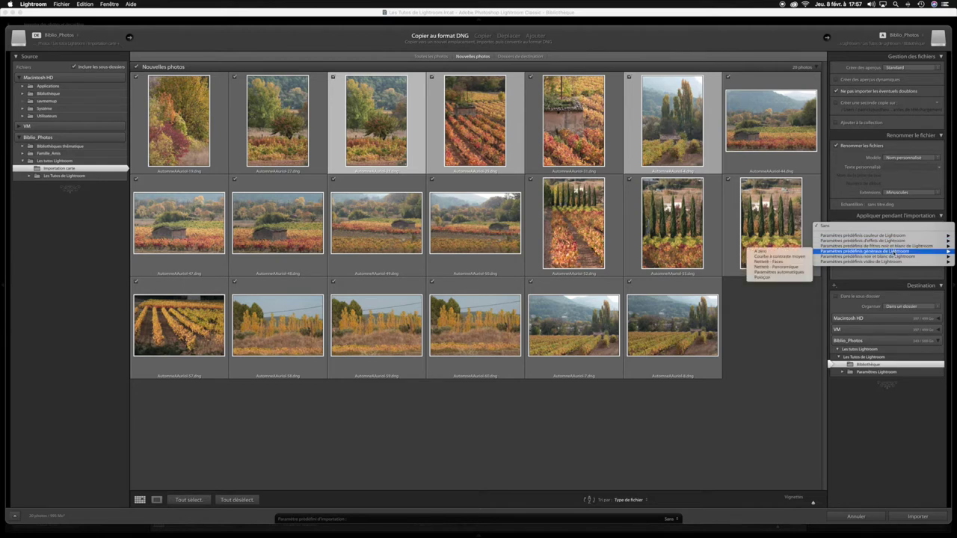
pyautogui.moveTo(875, 245)
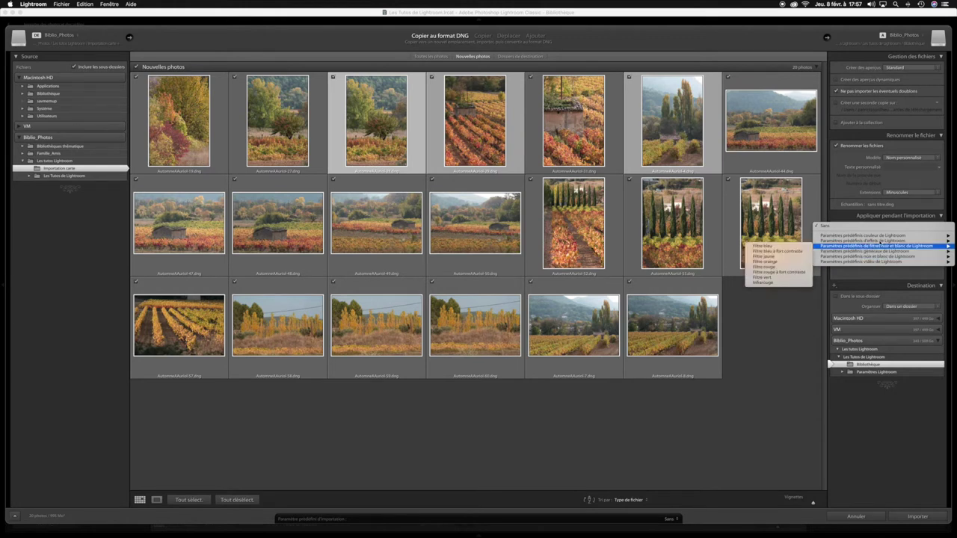
pyautogui.click(848, 194)
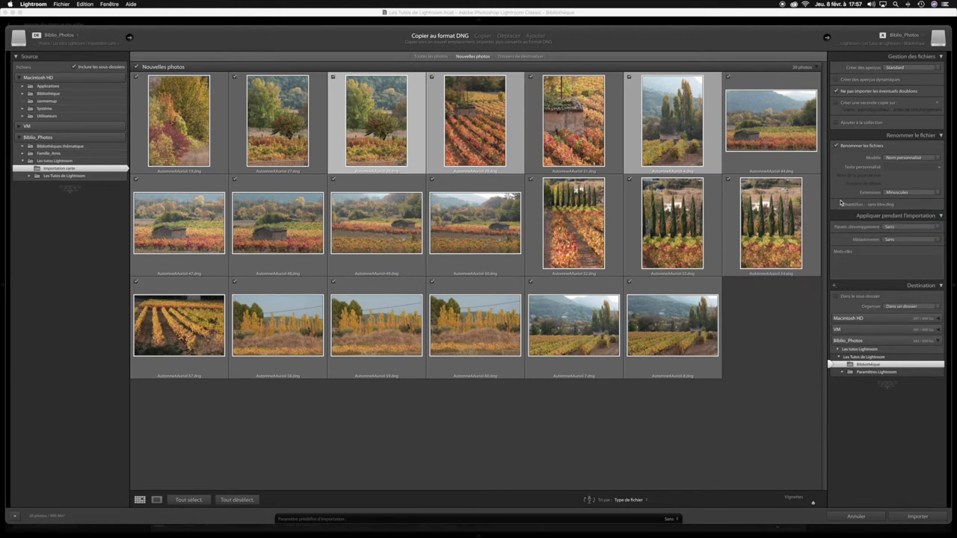
pyautogui.click(908, 239)
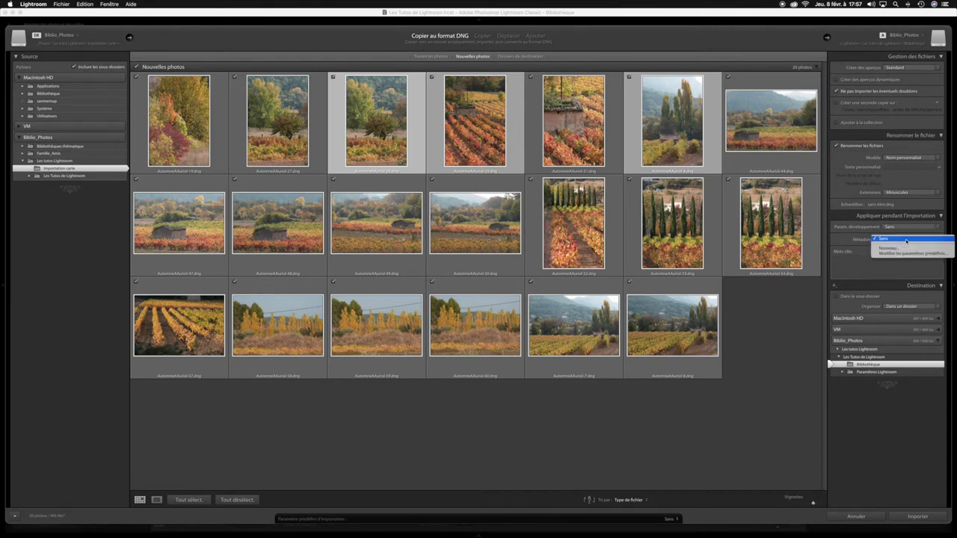
pyautogui.click(894, 248)
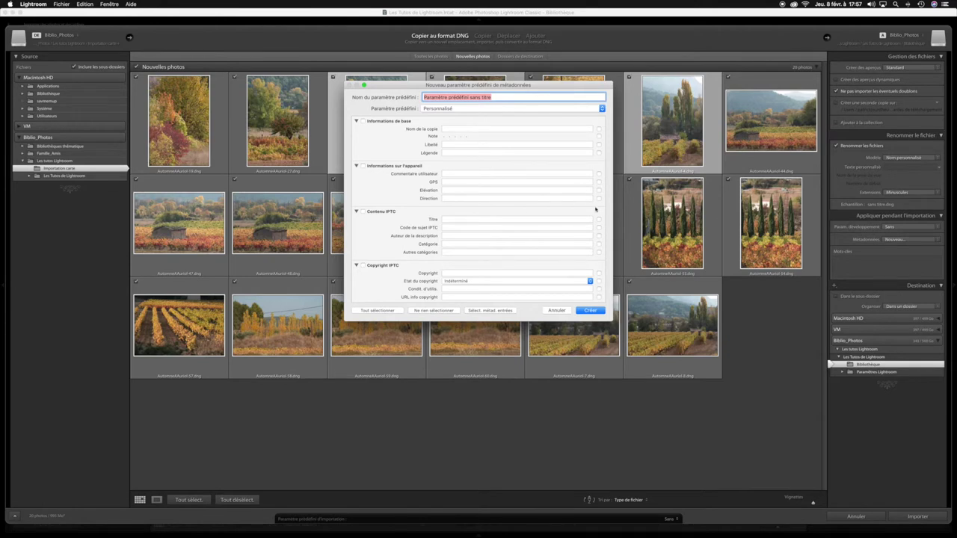
pyautogui.click(556, 311)
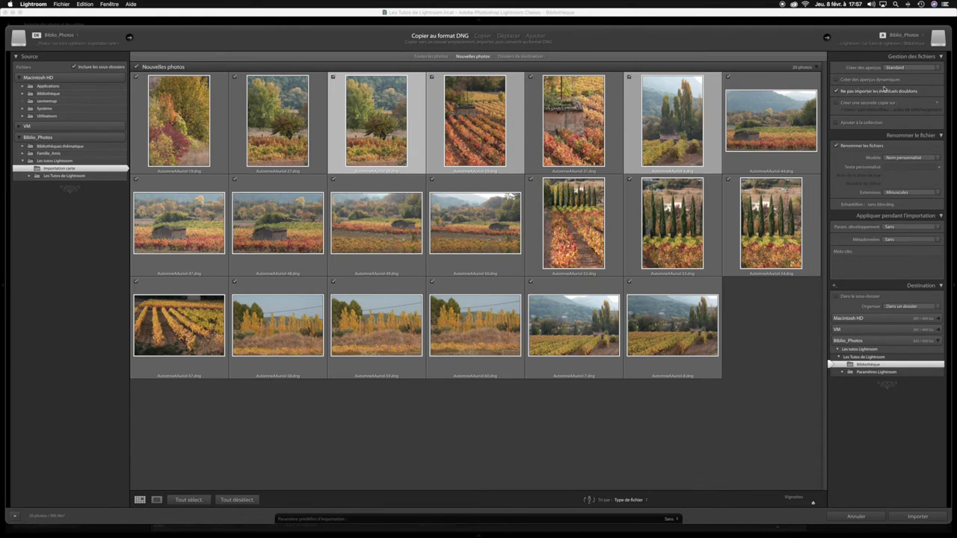
# Enable Créer des aperçus dynamiques and keep Créer des aperçus set to Standard
pyautogui.click(838, 80)
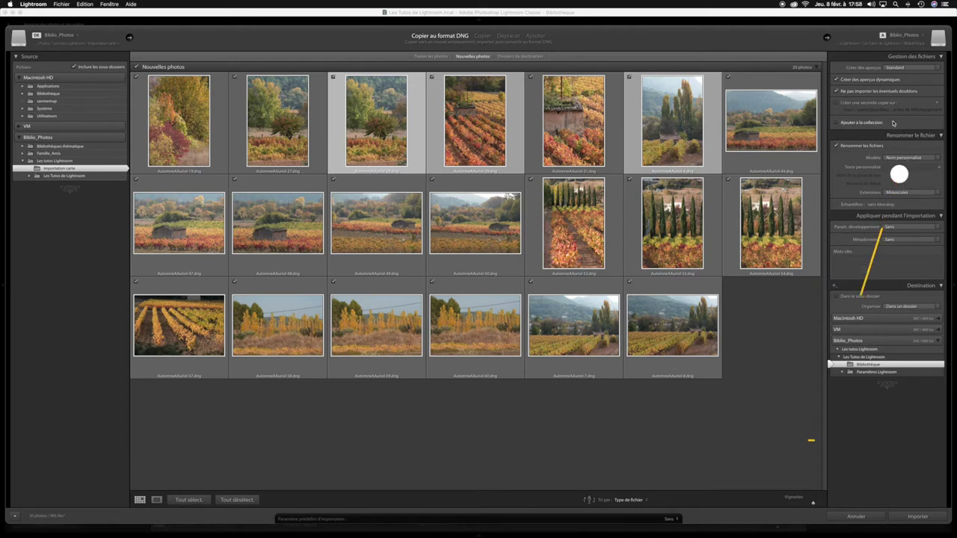
pyautogui.click(910, 67)
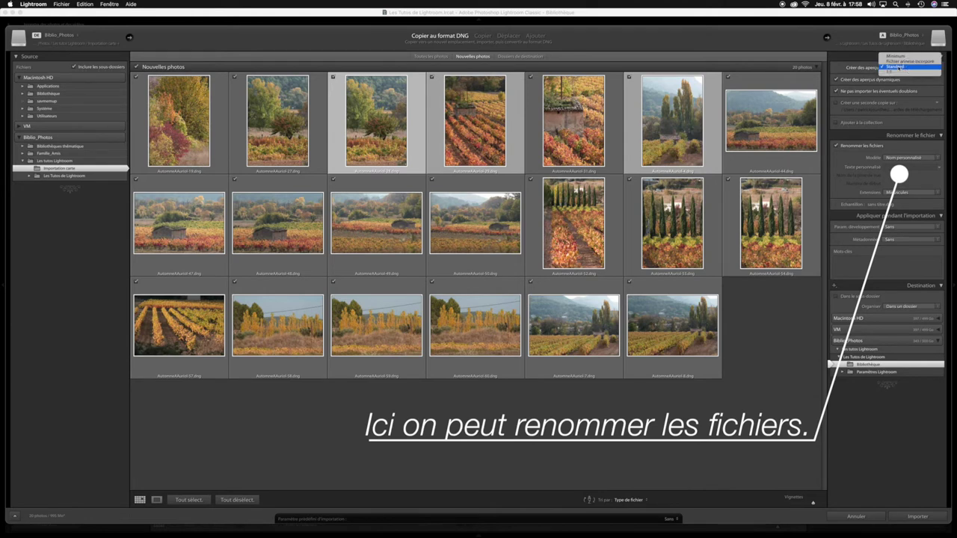
pyautogui.click(901, 67)
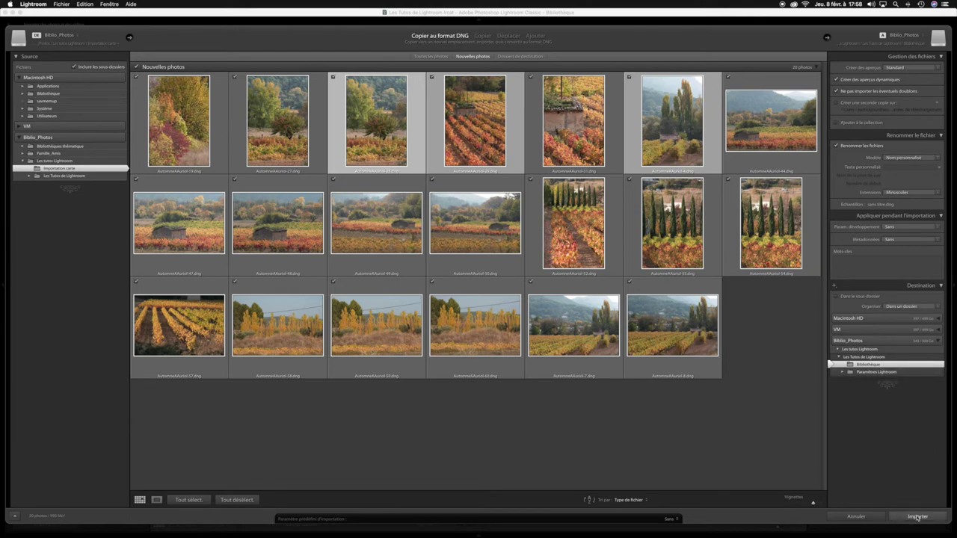
# Run the import and view the vineyard photos in the Bibliothèque folder
pyautogui.click(917, 516)
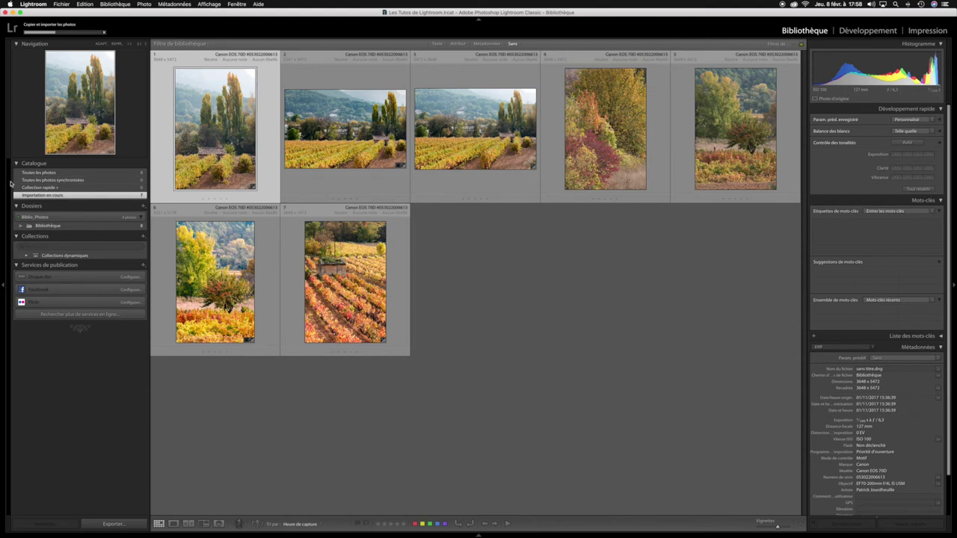
pyautogui.click(21, 227)
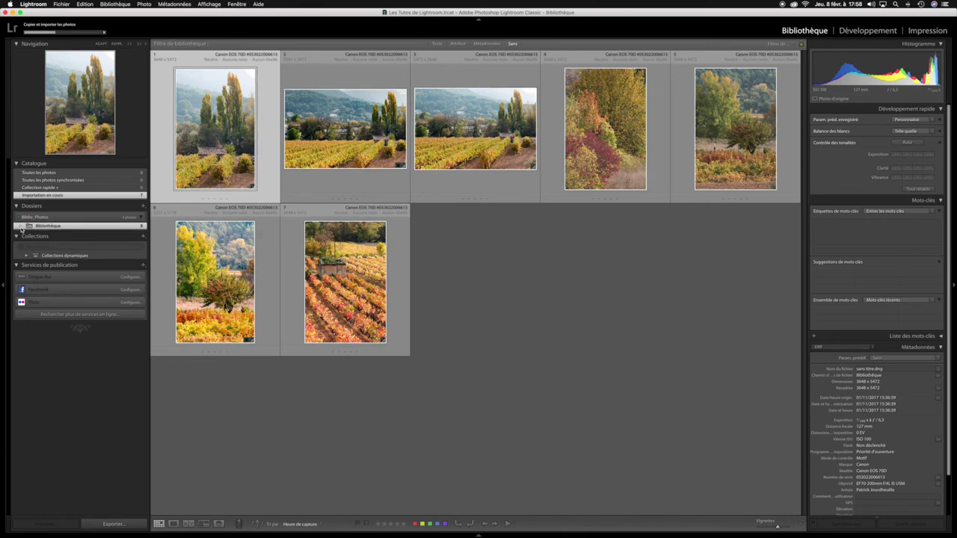